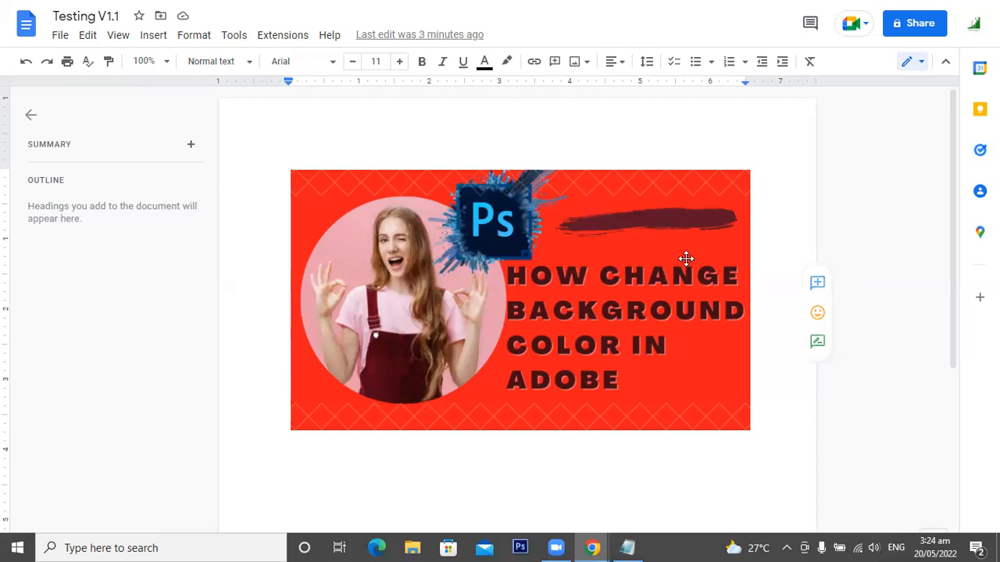
{"action": "left_click", "coordinate": [151, 35]}
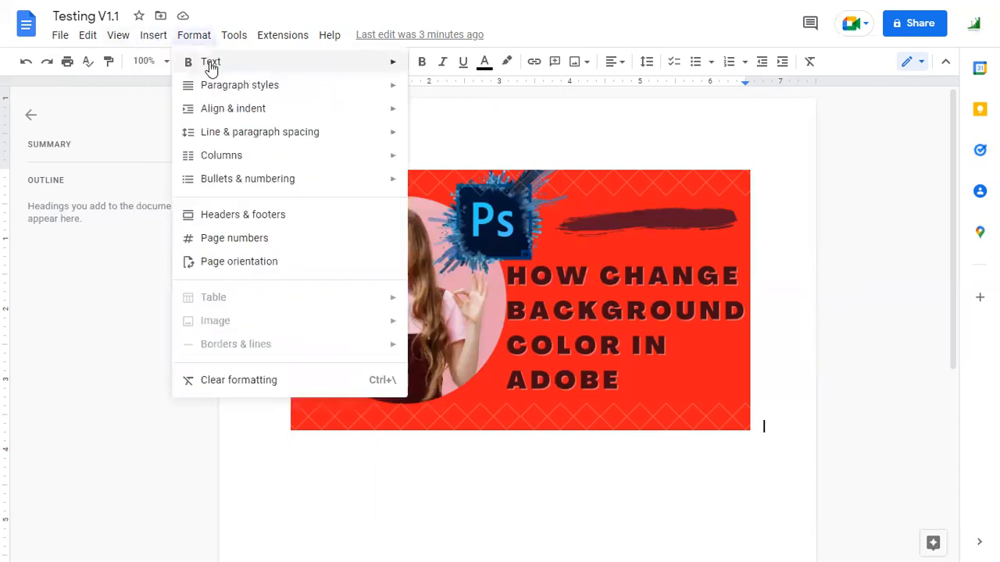
{"action": "mouse_move", "coordinate": [182, 64]}
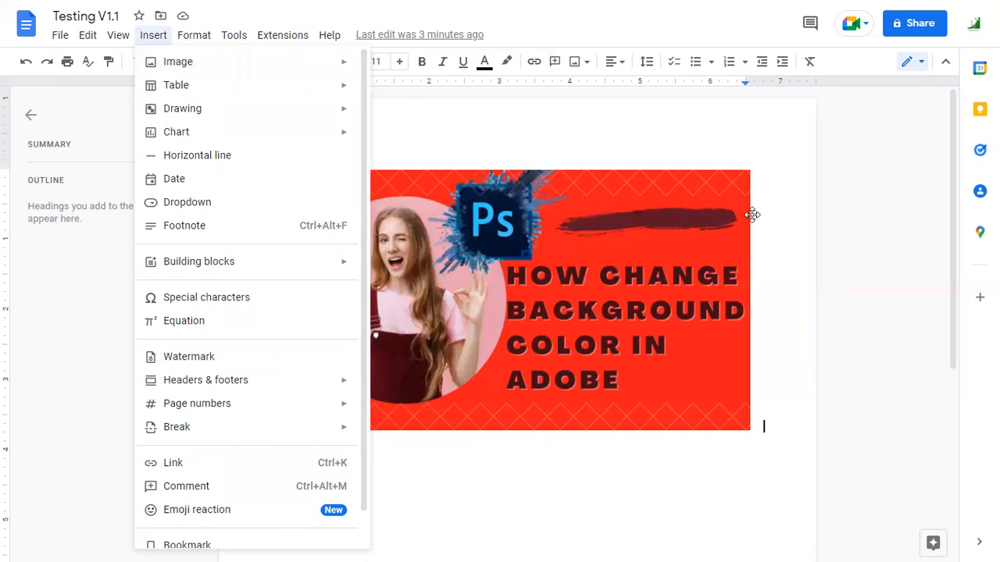
{"action": "left_click", "coordinate": [784, 275]}
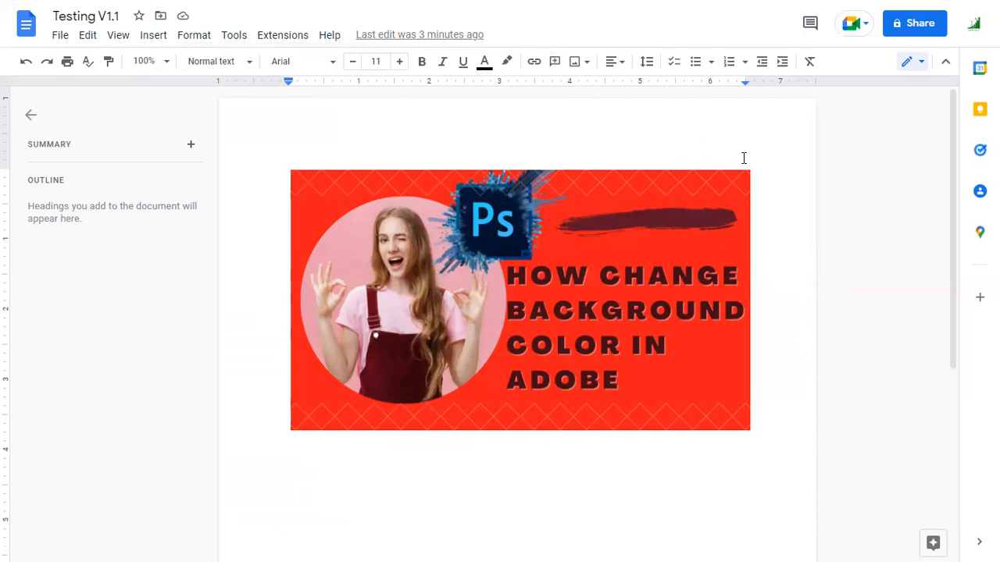
Shrink the red banner image proportionally to a thumbnail about 1.7 inches wide at the page's upper-left margin.
{"action": "left_click", "coordinate": [668, 268]}
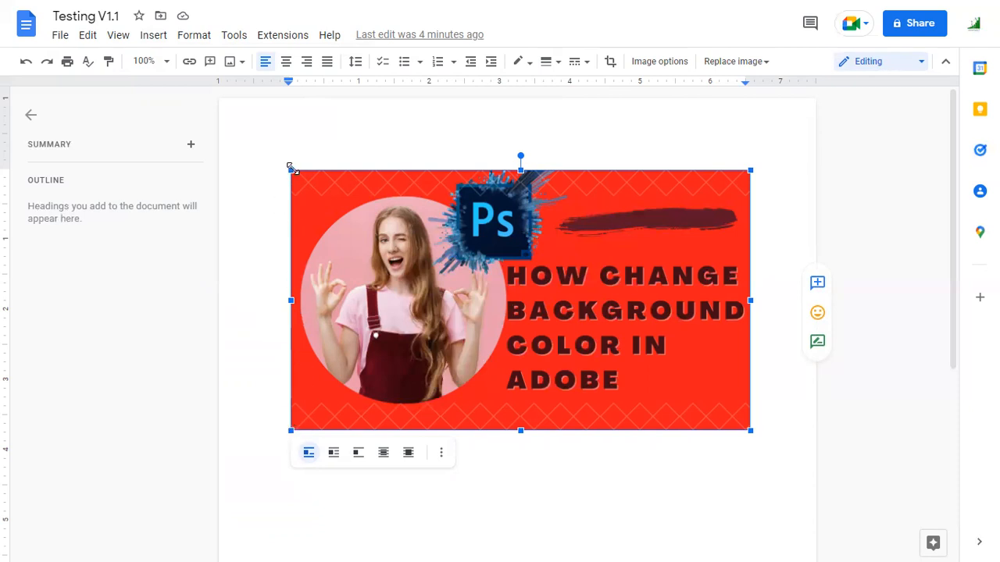
{"action": "mouse_move", "coordinate": [290, 168]}
{"action": "left_mouse_down"}
{"action": "mouse_move", "coordinate": [333, 191]}
{"action": "mouse_move", "coordinate": [289, 169]}
{"action": "left_mouse_up"}
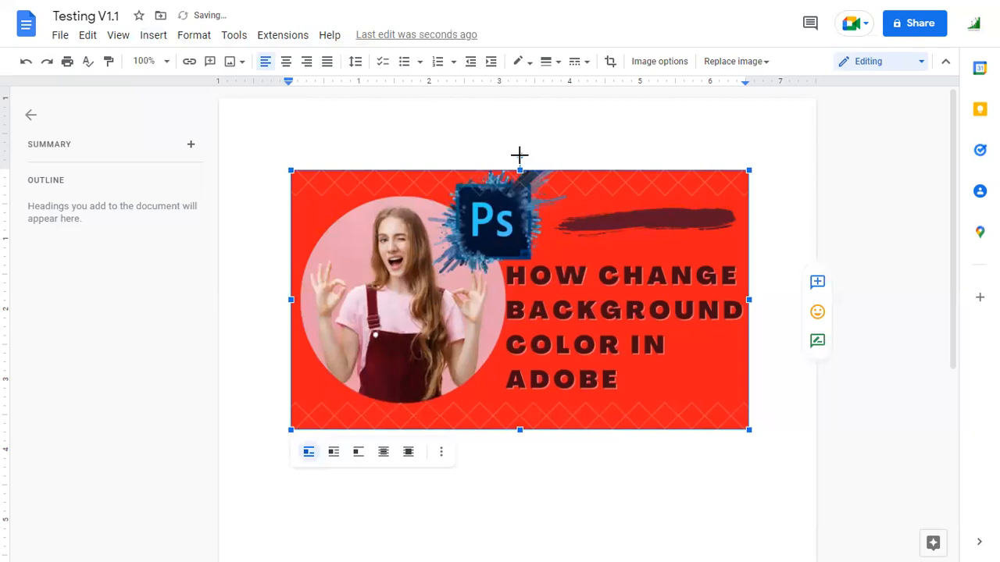
{"action": "mouse_move", "coordinate": [519, 154]}
{"action": "left_mouse_down"}
{"action": "mouse_move", "coordinate": [497, 161]}
{"action": "mouse_move", "coordinate": [492, 185]}
{"action": "mouse_move", "coordinate": [520, 158]}
{"action": "left_mouse_up"}
{"action": "left_click_drag", "start_coordinate": [748, 428], "coordinate": [339, 234]}
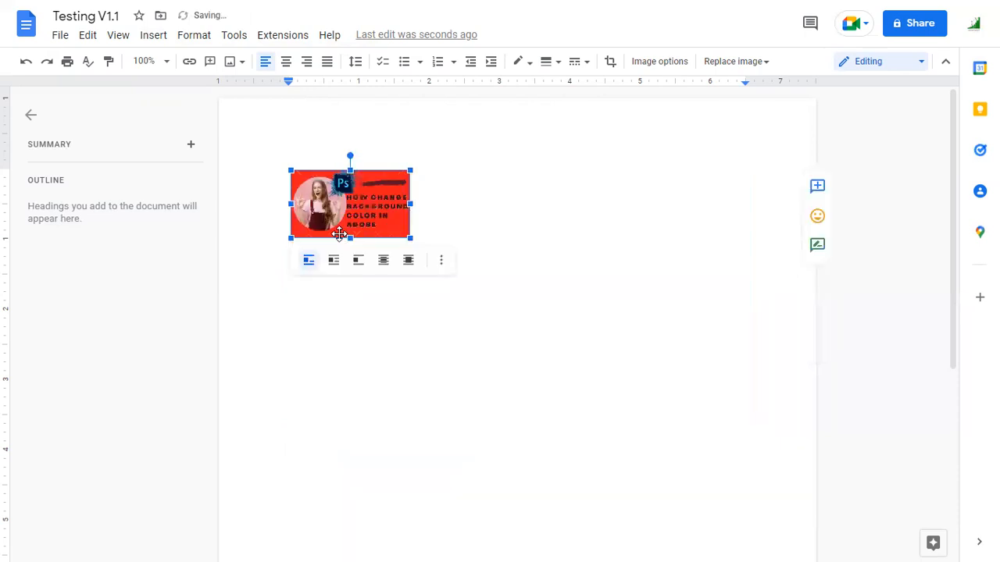
{"action": "left_click", "coordinate": [456, 213]}
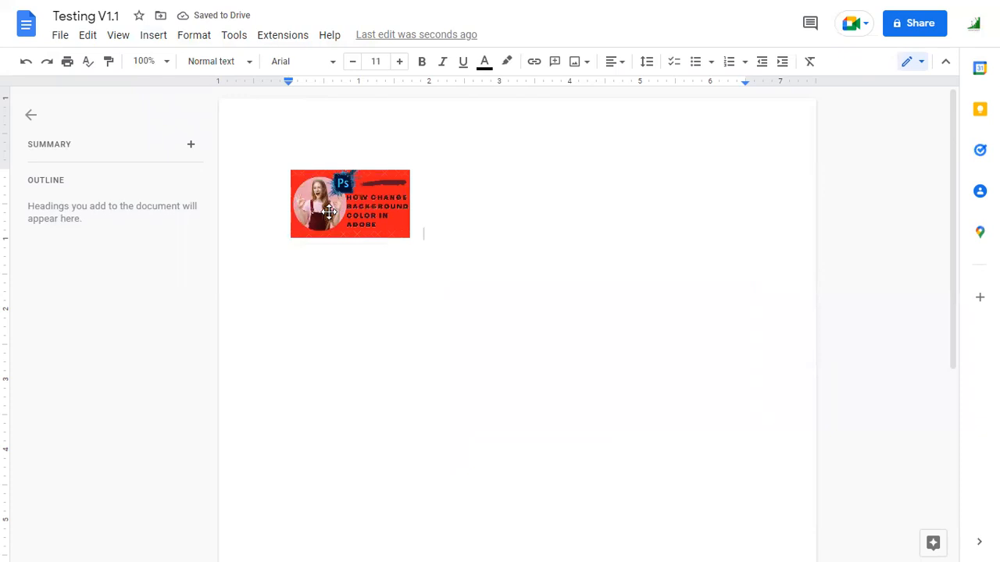
Copy the small banner image and paste two copies after it on the same line.
{"action": "left_click", "coordinate": [328, 210]}
{"action": "left_click", "coordinate": [425, 213]}
{"action": "left_click", "coordinate": [370, 215]}
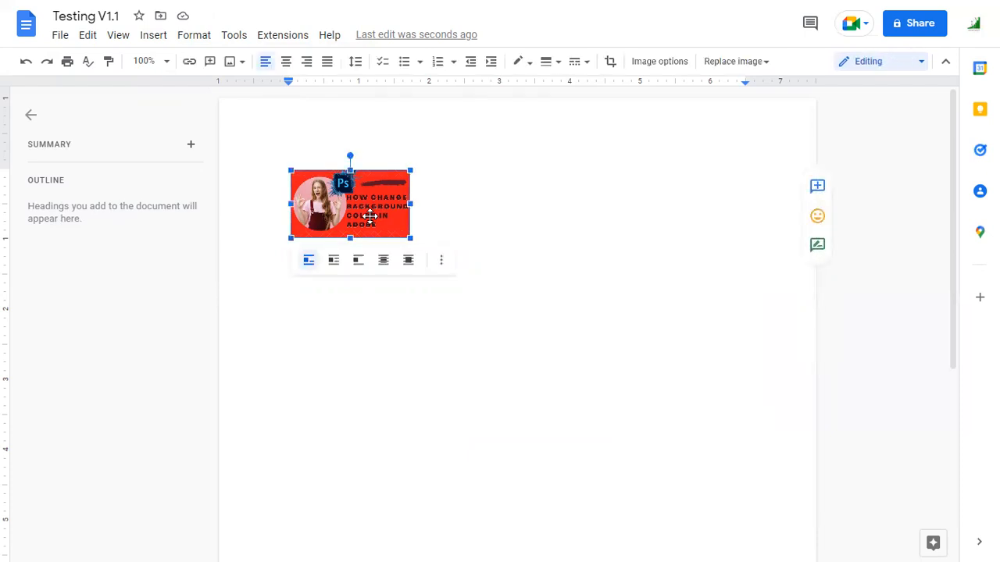
{"action": "left_click", "coordinate": [420, 221]}
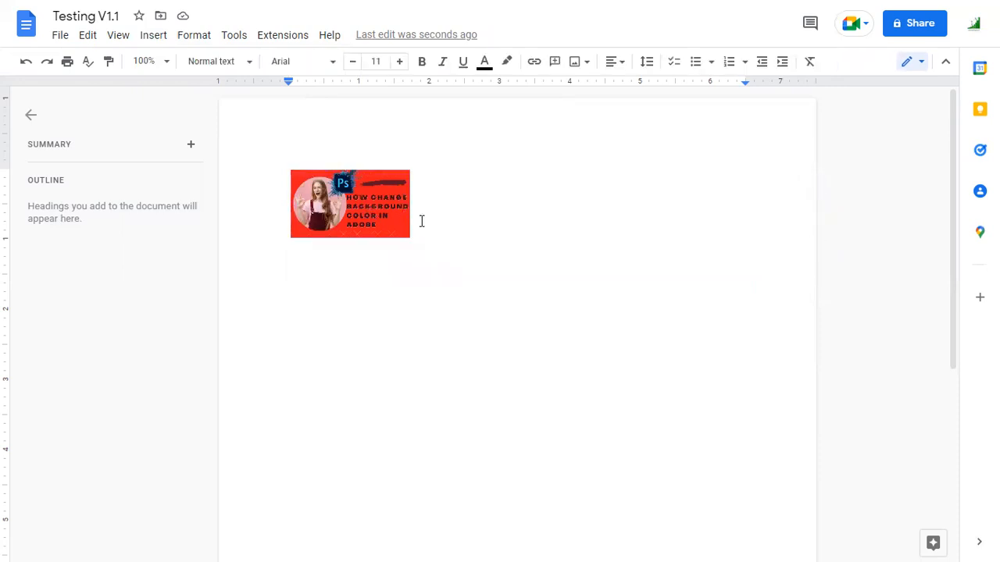
{"action": "key", "text": "ctrl+v"}
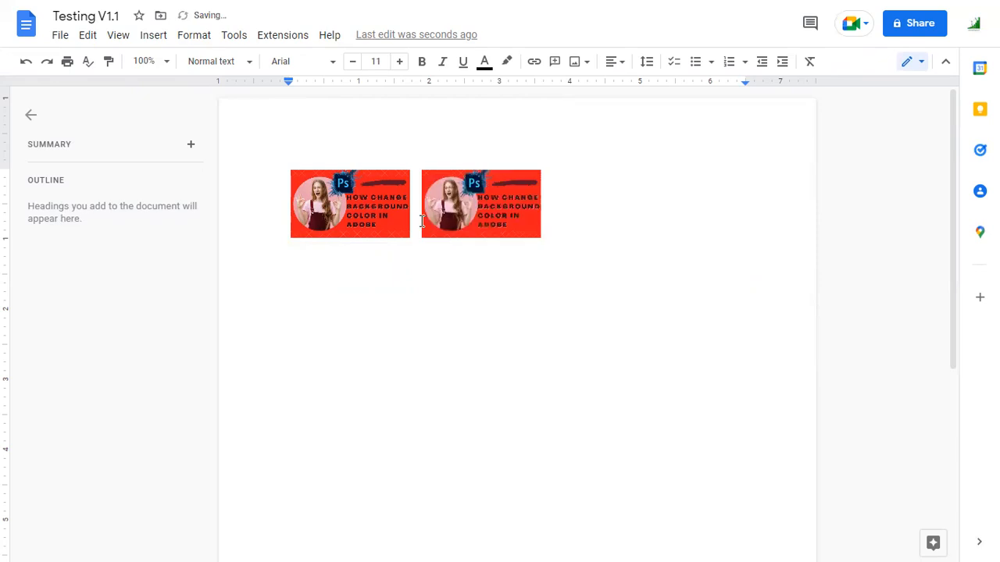
{"action": "key", "text": "ctrl+v"}
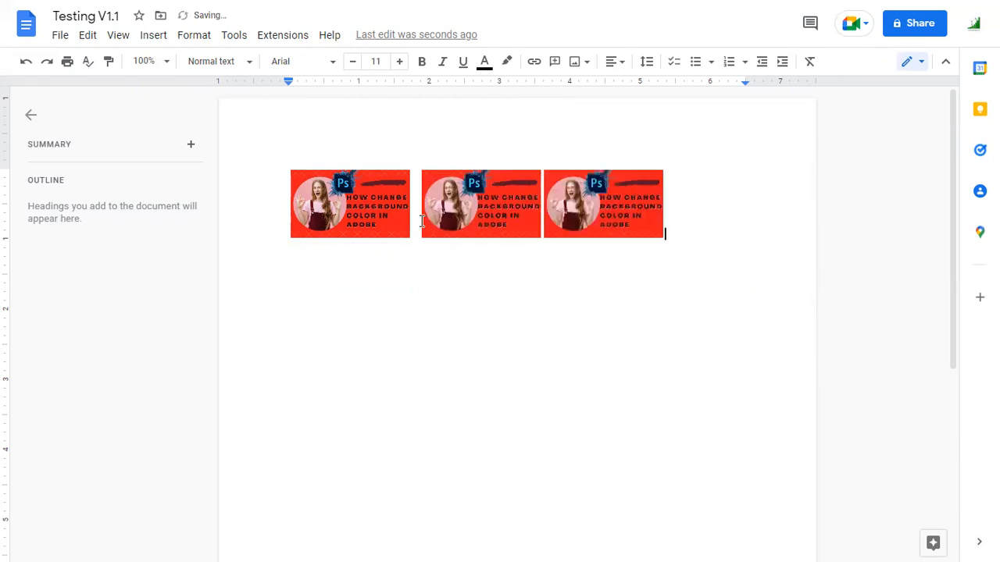
Start a new line below the first row and paste three copies of the banner image there.
{"action": "key", "text": "Return"}
{"action": "key", "text": "ctrl+v"}
{"action": "key", "text": "ctrl+v"}
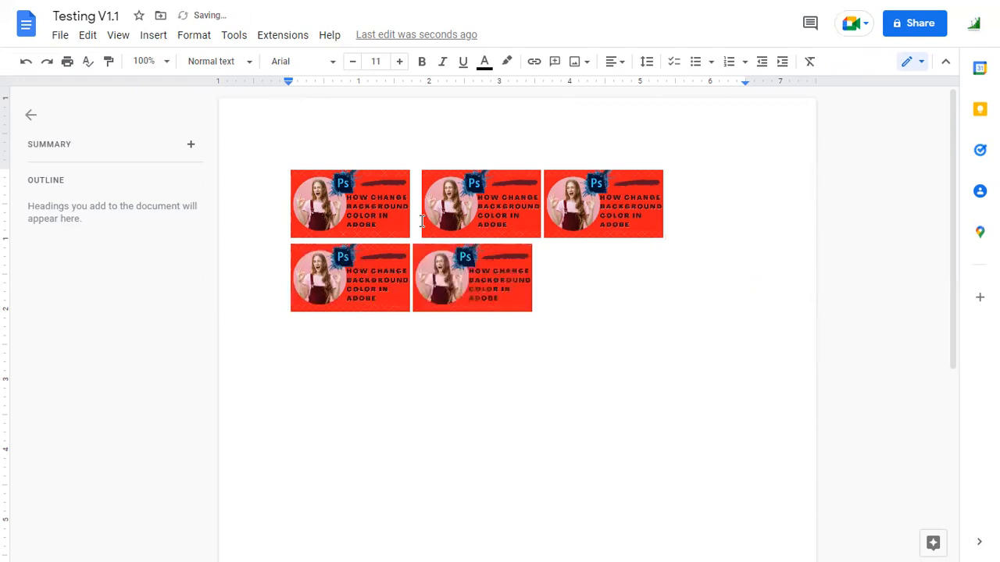
{"action": "key", "text": "ctrl+v"}
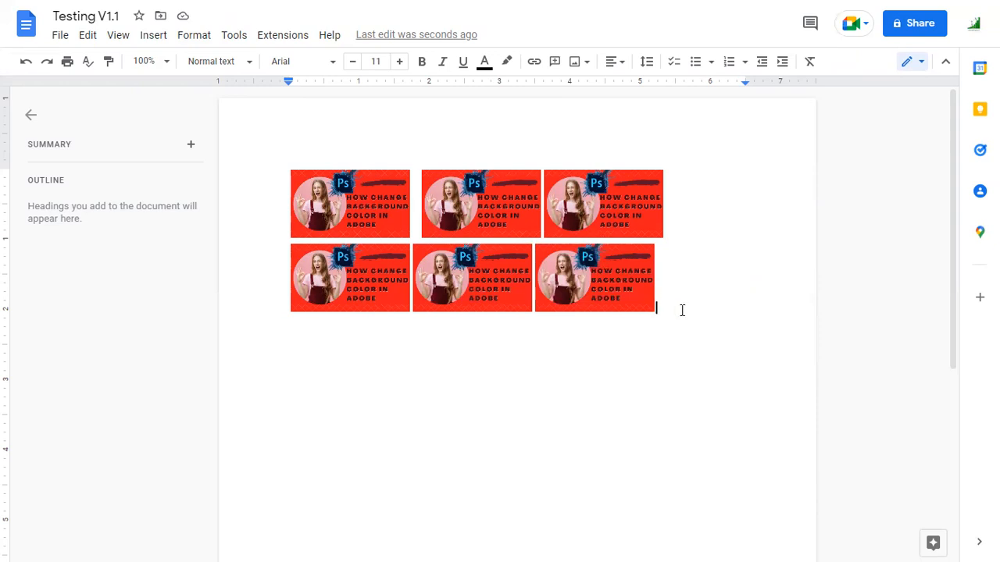
Insert spaces between the three images in the first row to spread them evenly across the page.
{"action": "key", "text": "Left"}
{"action": "key", "text": "Left"}
{"action": "key", "text": "Left"}
{"action": "key", "text": "Left"}
{"action": "key", "text": "Left"}
{"action": "key", "text": "Left"}
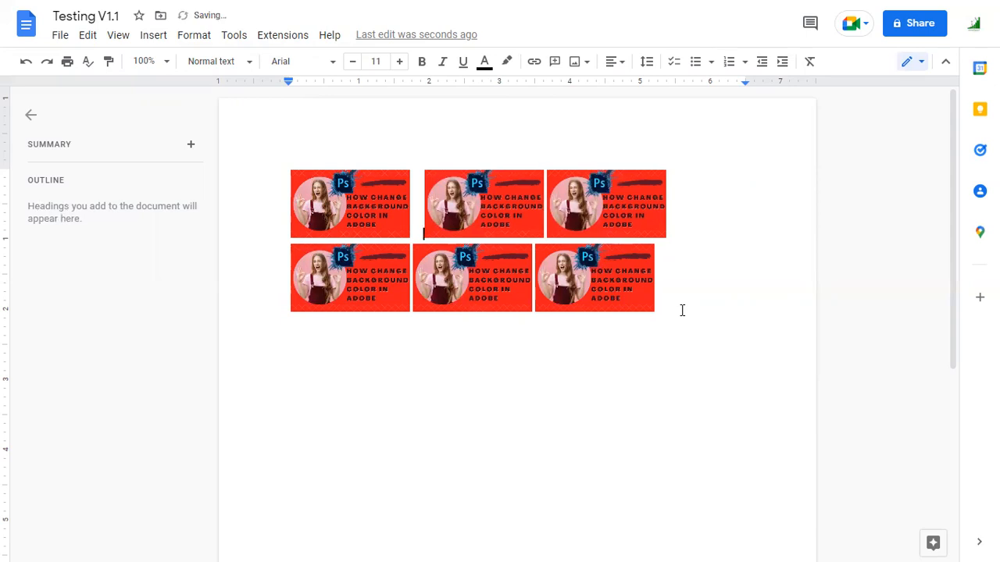
{"action": "key", "text": "End"}
{"action": "key", "text": "Right"}
{"action": "key", "text": "Left"}
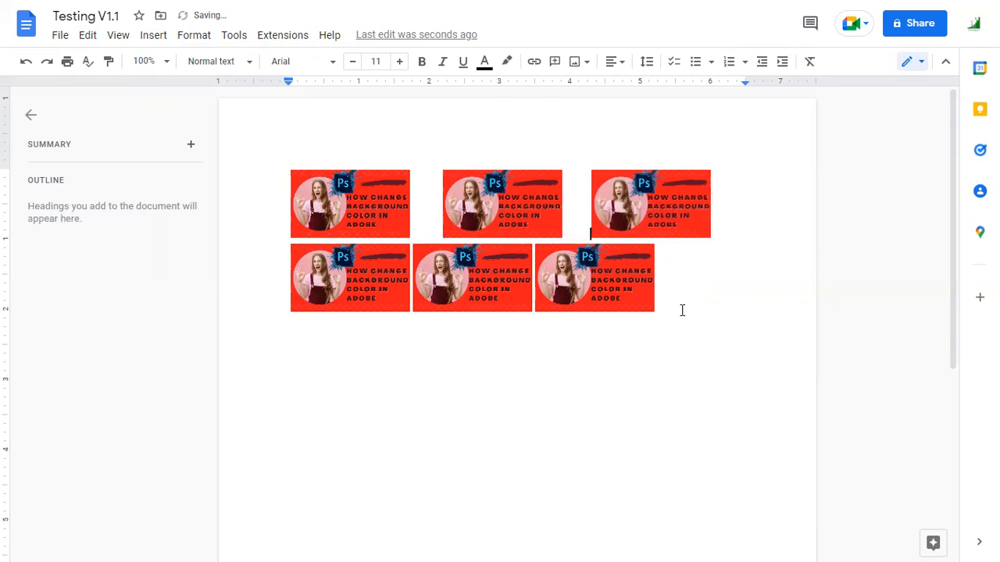
Insert spaces before the third image in the second row to line it up with the image above.
{"action": "key", "text": "Down"}
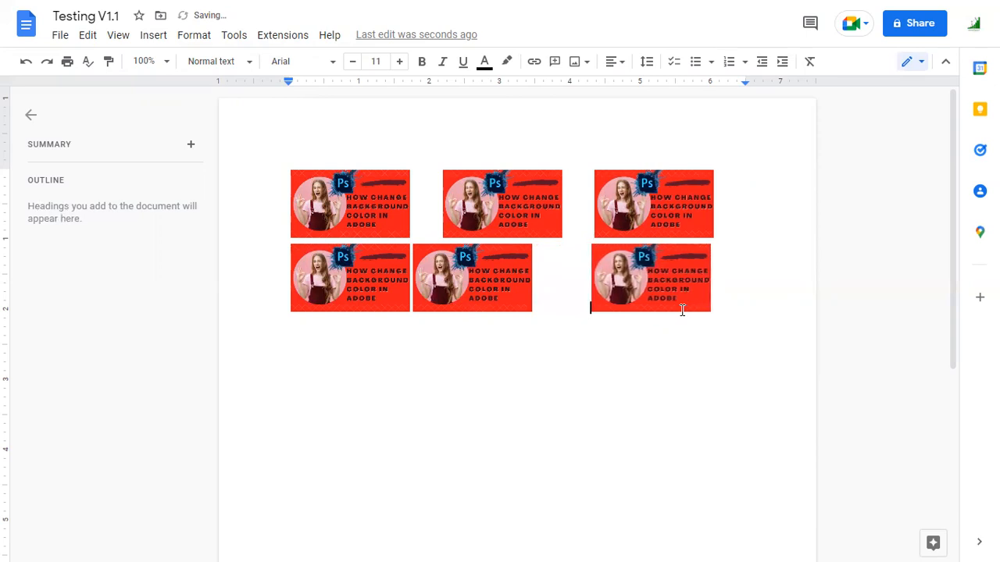
{"action": "key", "text": "Left"}
{"action": "key", "text": "Left"}
{"action": "key", "text": "Left"}
{"action": "key", "text": "Left"}
{"action": "key", "text": "Left"}
{"action": "key", "text": "Left"}
{"action": "key", "text": "Left"}
{"action": "key", "text": "Left"}
{"action": "key", "text": "Left"}
{"action": "key", "text": "Left"}
{"action": "key", "text": "Left"}
{"action": "key", "text": "Left"}
{"action": "key", "text": "Left"}
{"action": "key", "text": "Left"}
{"action": "key", "text": "Left"}
{"action": "key", "text": "Left"}
{"action": "key", "text": "Left"}
{"action": "key", "text": "Left"}
{"action": "key", "text": "Left"}
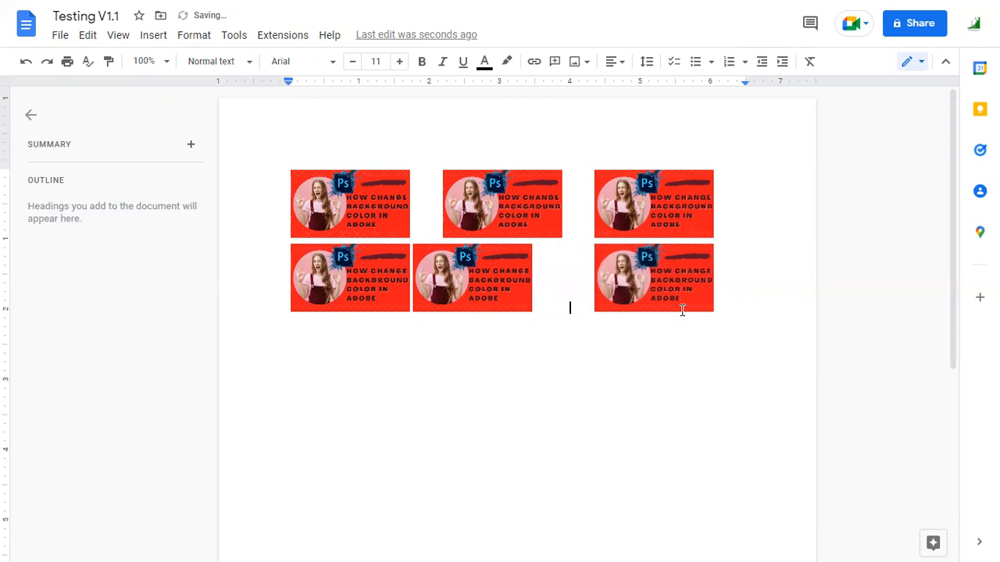
Insert spaces before the middle image in the second row to line it up with the middle image above.
{"action": "key", "text": "Up"}
{"action": "key", "text": "Right"}
{"action": "key", "text": "Right"}
{"action": "key", "text": "Right"}
{"action": "key", "text": "Right"}
{"action": "key", "text": "Right"}
{"action": "left_click", "coordinate": [413, 301]}
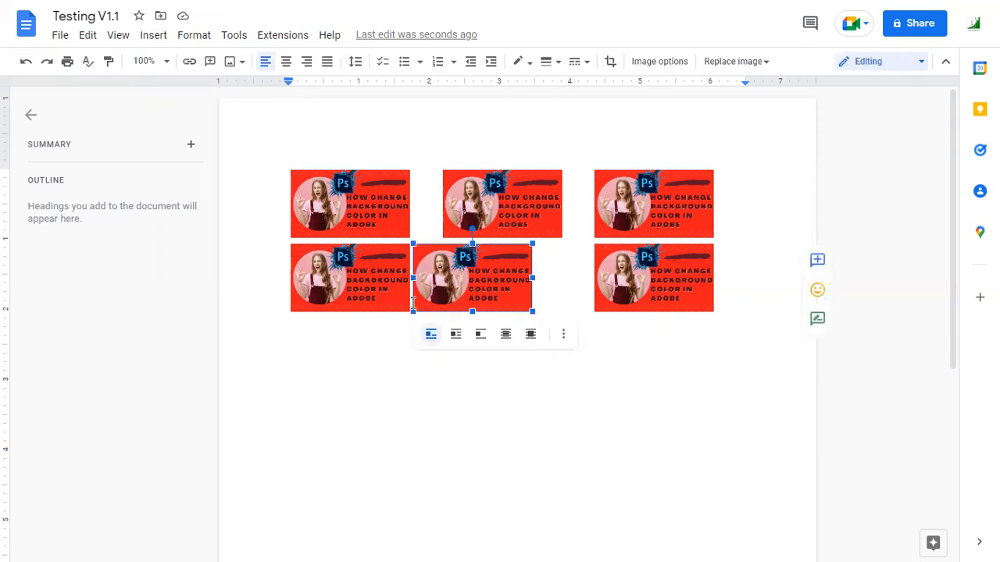
{"action": "key", "text": "Left"}
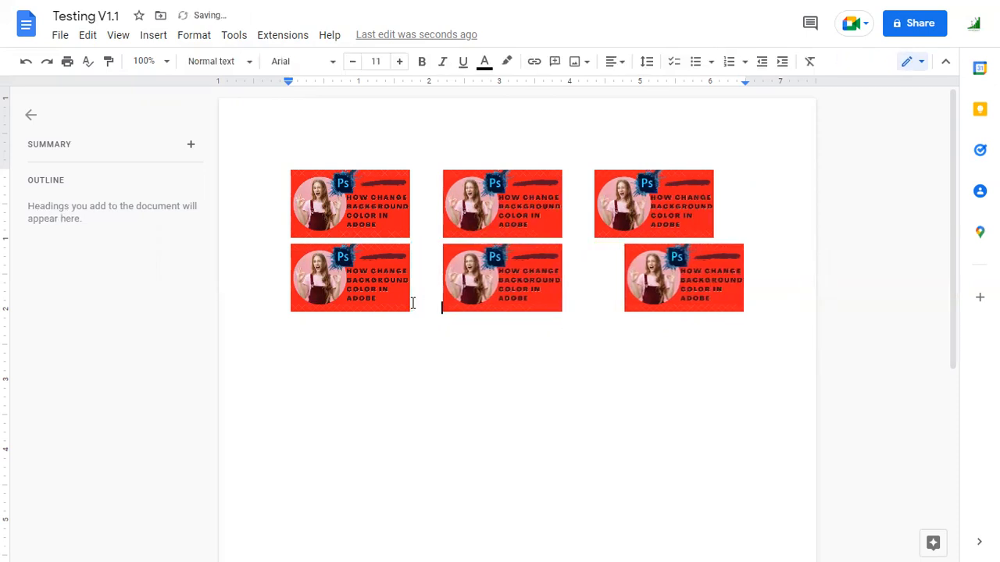
Delete surplus spaces before the third image in the second row to bring it back toward the column above.
{"action": "left_click", "coordinate": [623, 293]}
{"action": "key", "text": "BackSpace"}
{"action": "key", "text": "BackSpace"}
{"action": "key", "text": "BackSpace"}
{"action": "key", "text": "BackSpace"}
{"action": "key", "text": "BackSpace"}
{"action": "key", "text": "BackSpace"}
{"action": "key", "text": "BackSpace"}
{"action": "key", "text": "BackSpace"}
{"action": "key", "text": "BackSpace"}
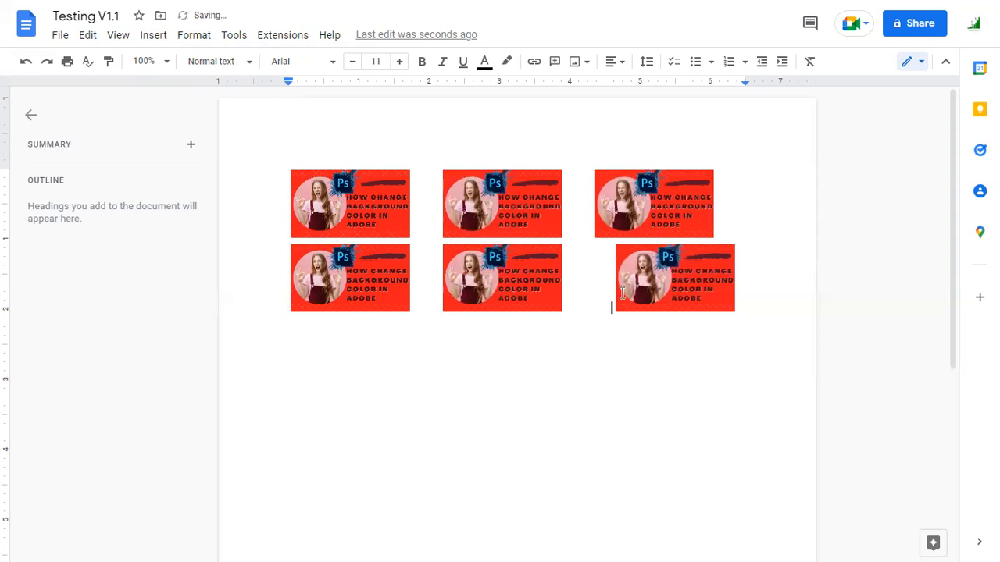